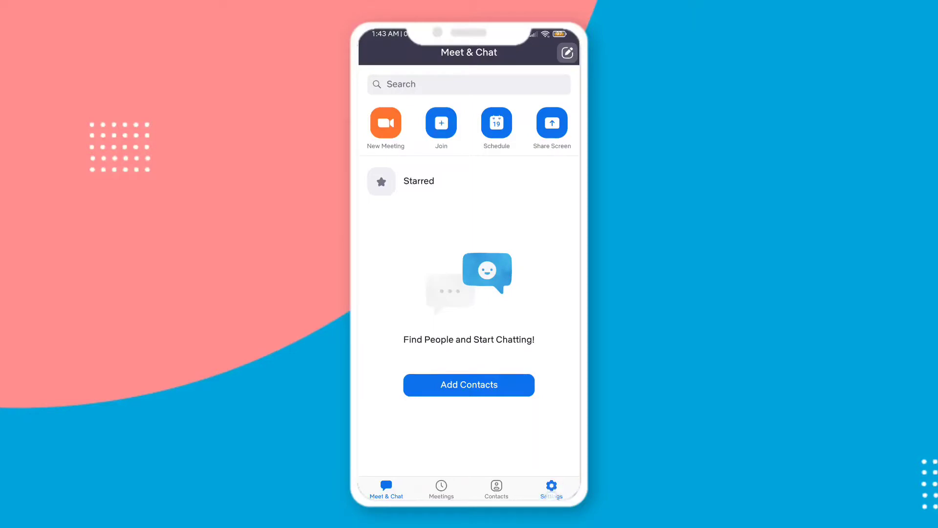
left_click(551, 486)
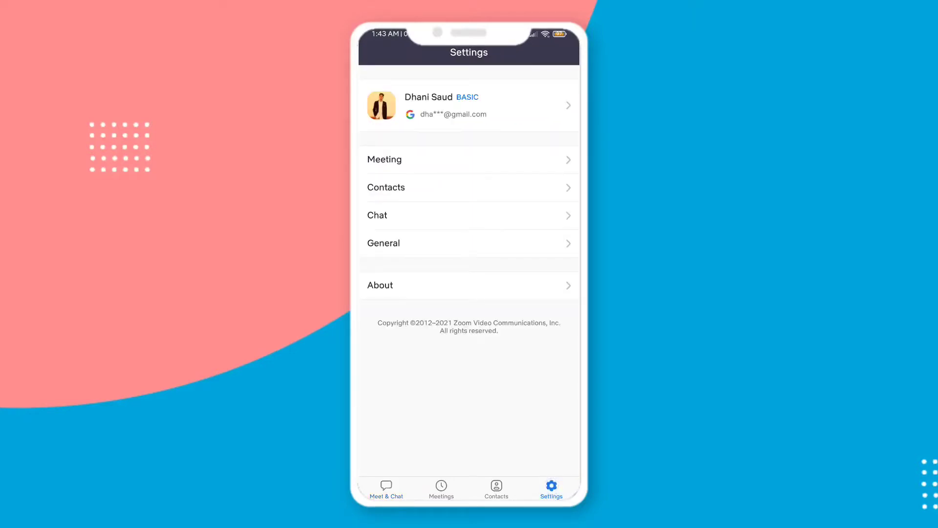
left_click_drag(363, 220, 513, 220)
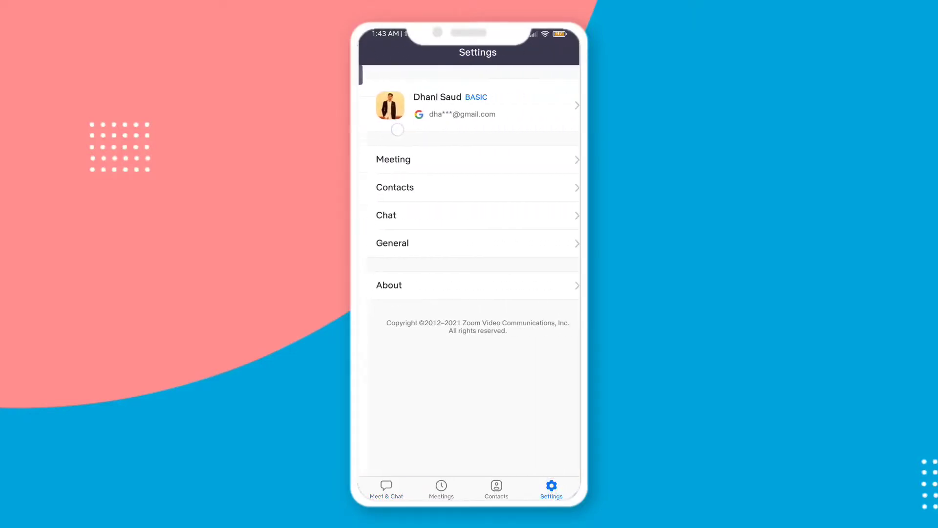
left_click(421, 102)
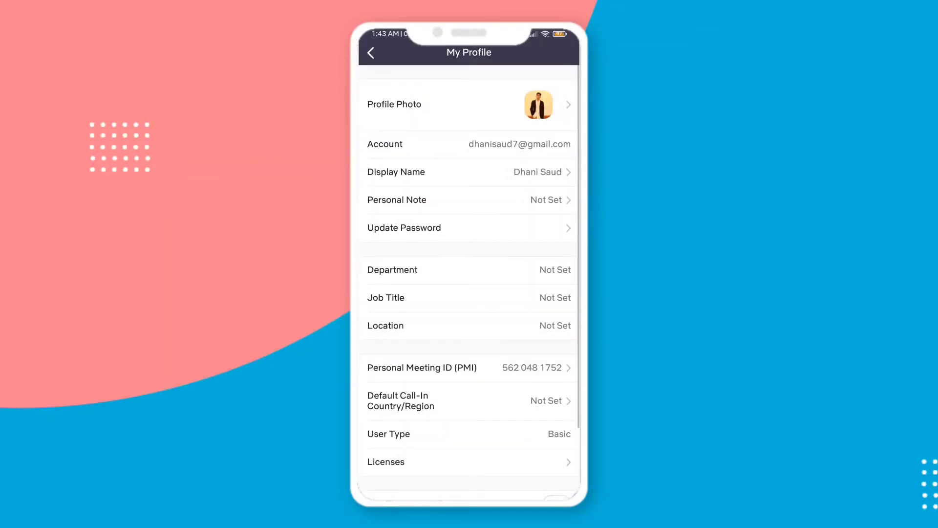
left_click(539, 173)
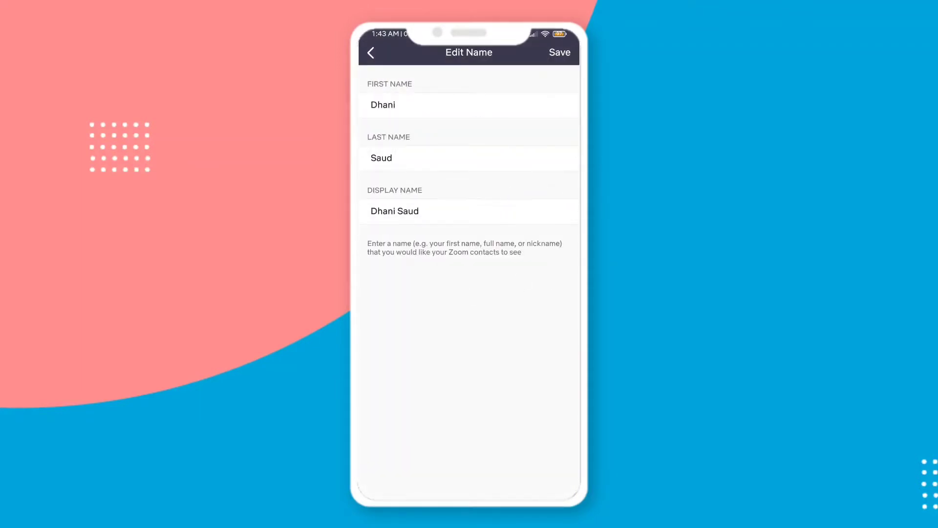
left_click(371, 53)
left_click(470, 105)
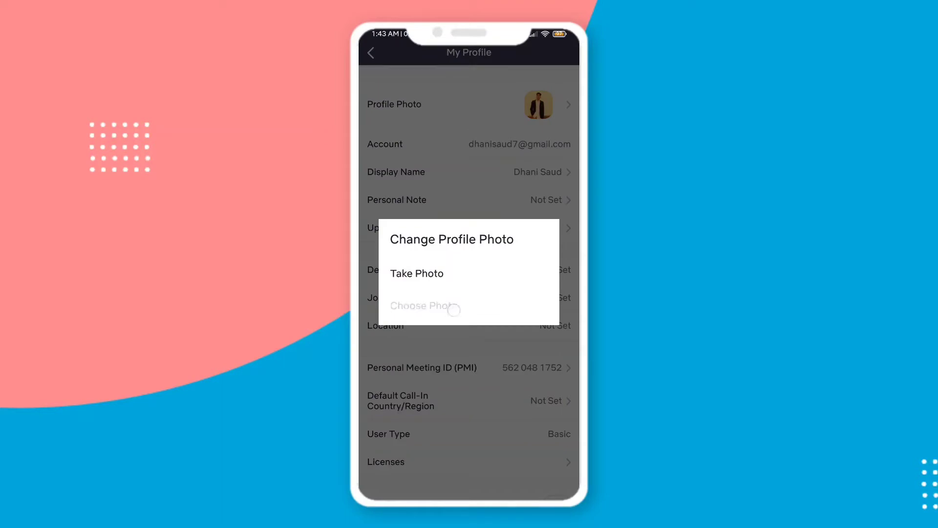
left_click(454, 308)
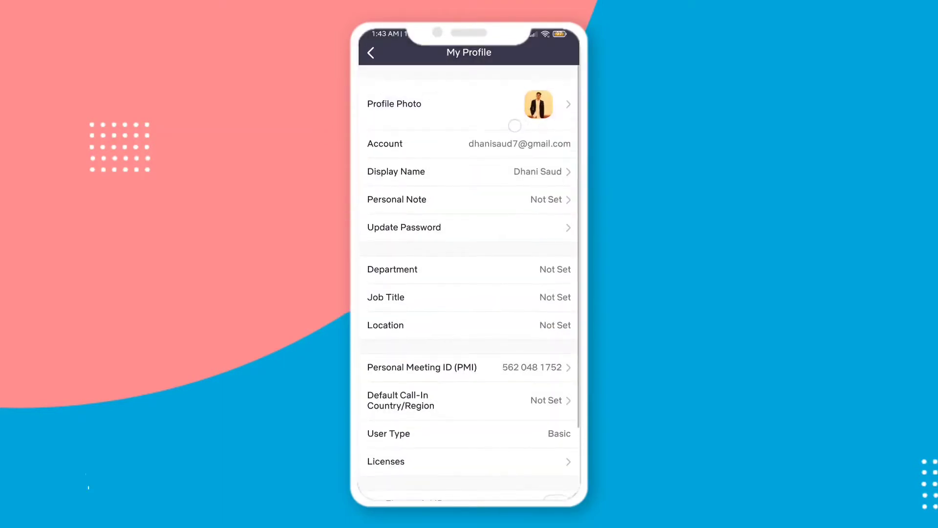
scroll(469, 264, "up", 2)
left_click(371, 52)
Return to the Meet & Chat home and bring up the Join a Meeting form
left_click(387, 490)
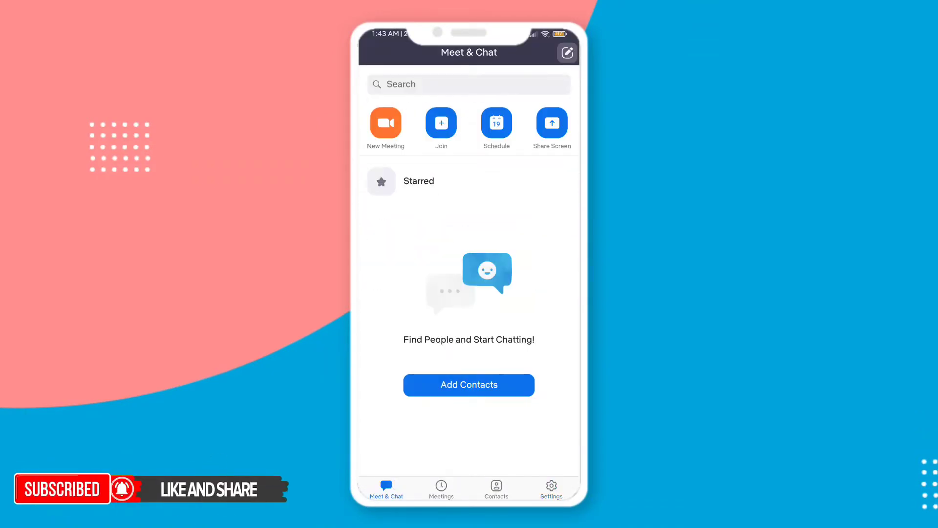
left_click(442, 123)
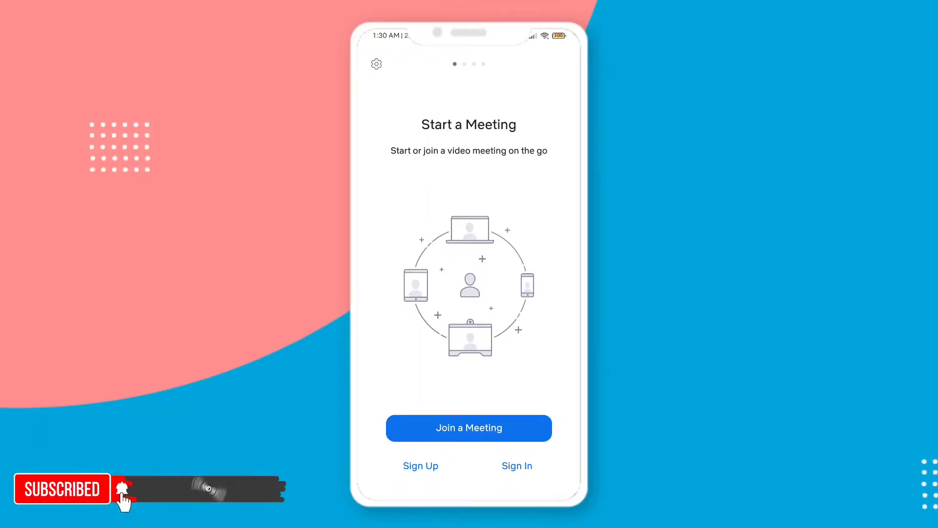
left_click(469, 427)
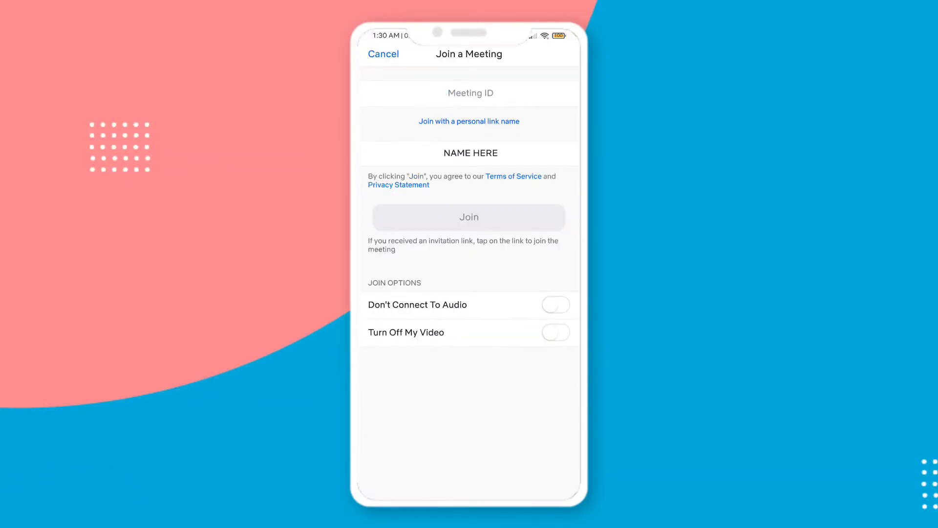
left_click(526, 156)
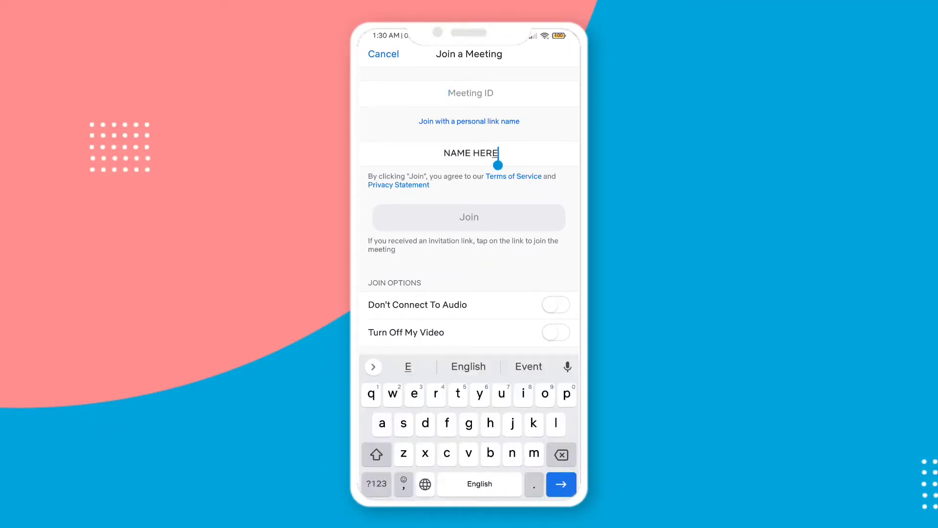
left_click(533, 95)
left_click_drag(577, 326, 514, 327)
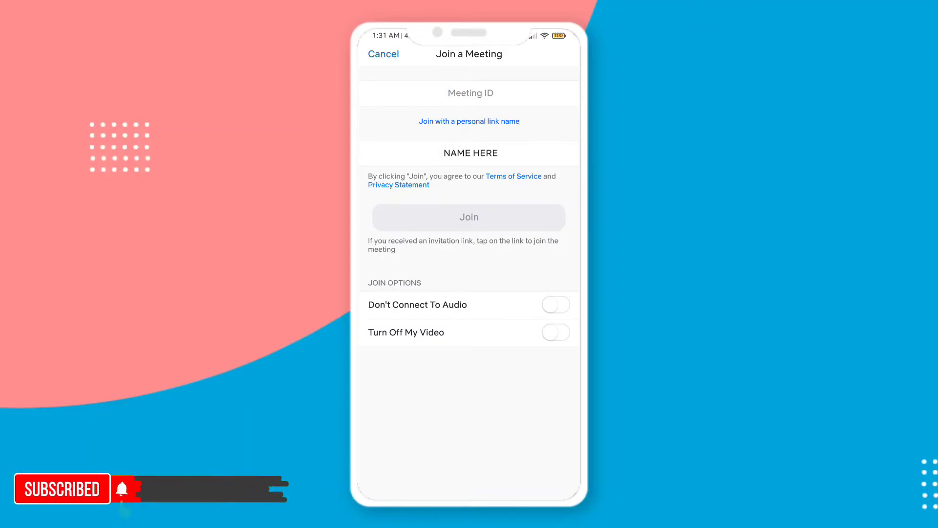
left_click_drag(578, 315, 513, 315)
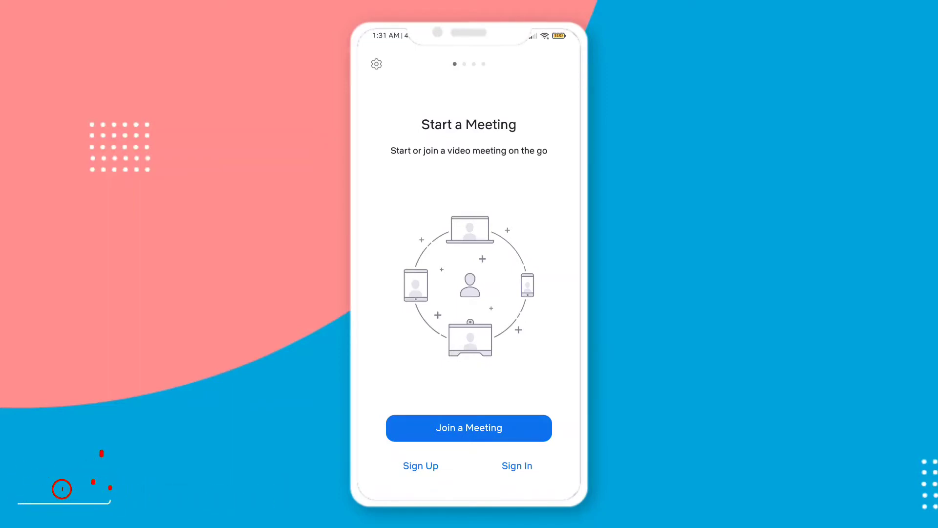
left_click(517, 466)
Start signing in to a Zoom account from the welcome screen
left_click(517, 466)
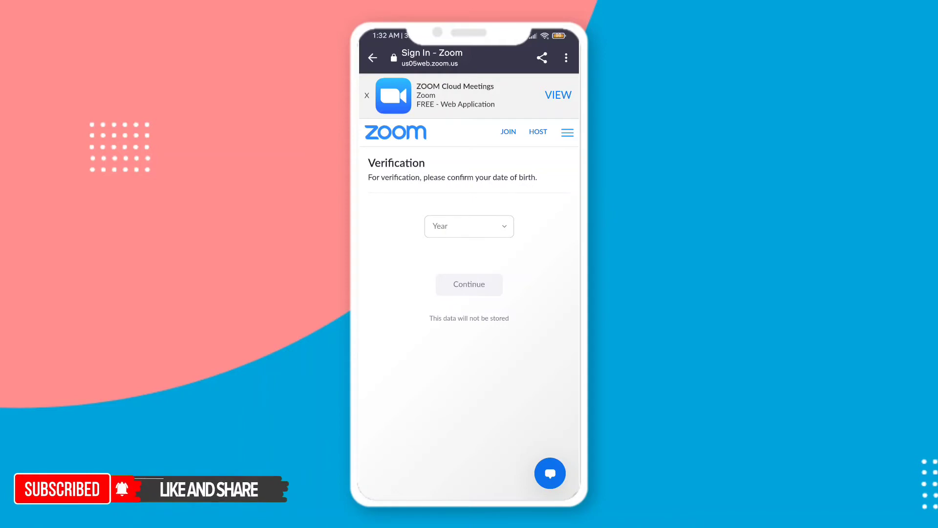
Confirm 2001 as the birth year and submit the date-of-birth verification
left_click(470, 226)
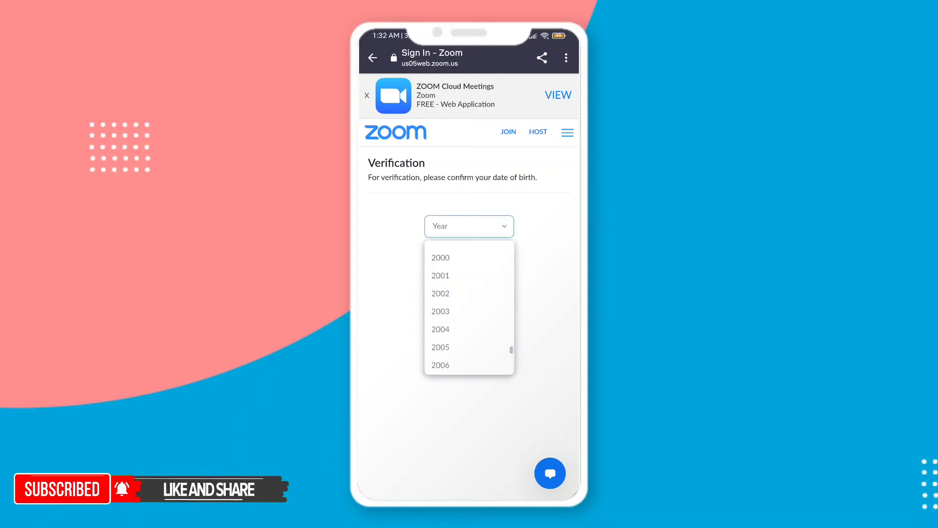
left_click(470, 276)
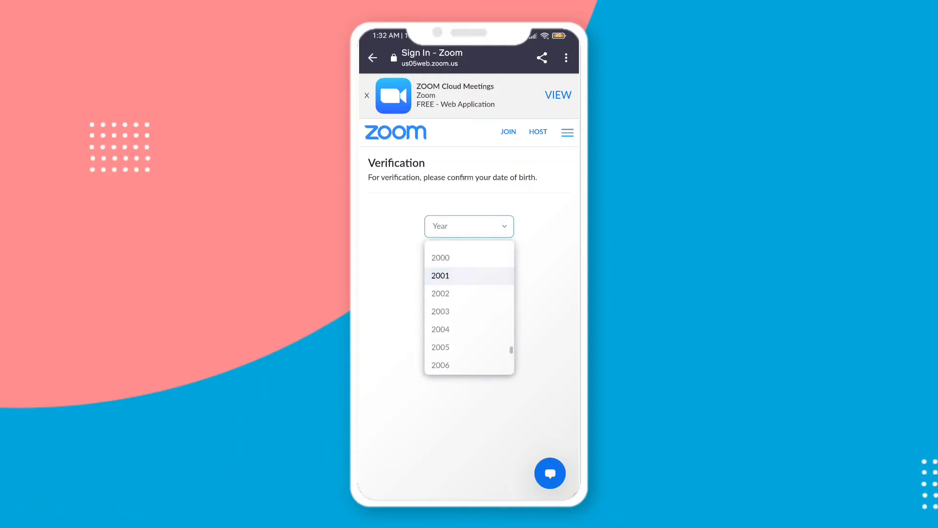
left_click(469, 275)
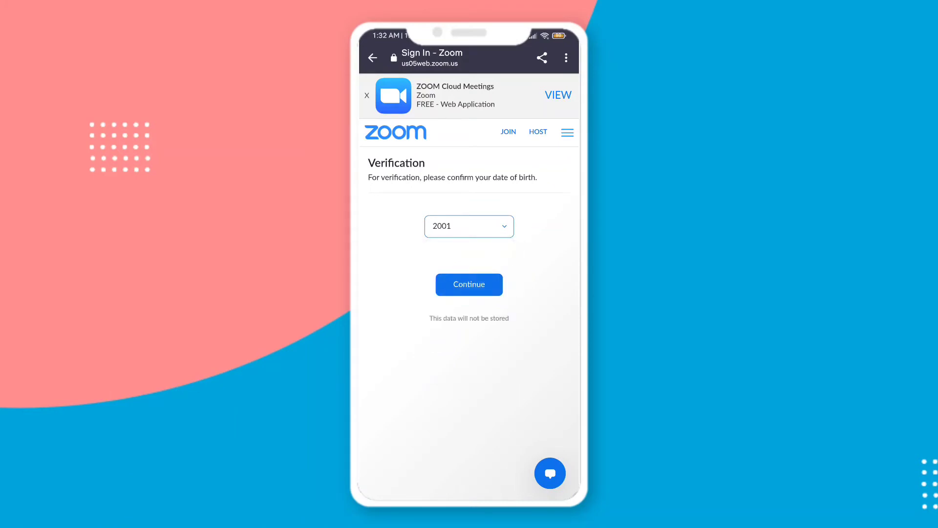
left_click(470, 284)
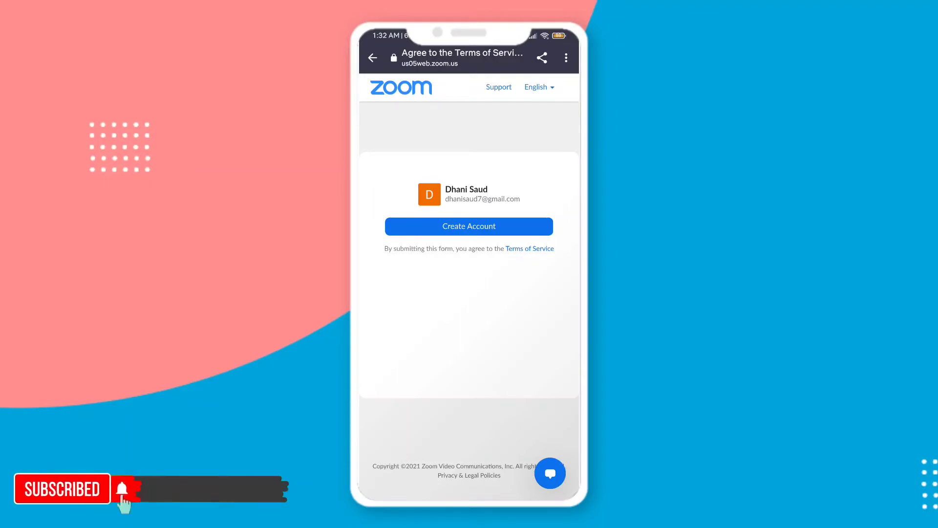
Create the Zoom account on the Terms page, returning to the app signed in
right_click(513, 225)
left_click(469, 411)
left_click(469, 225)
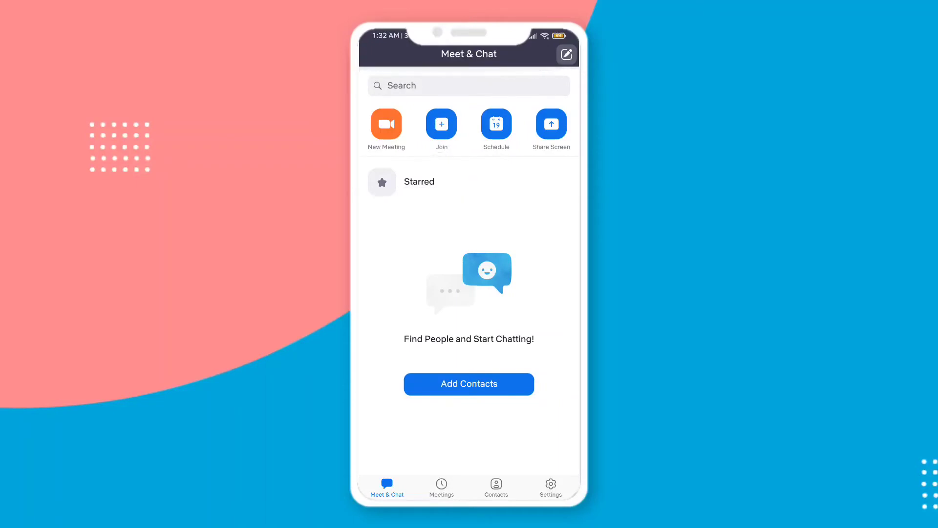
left_click(441, 124)
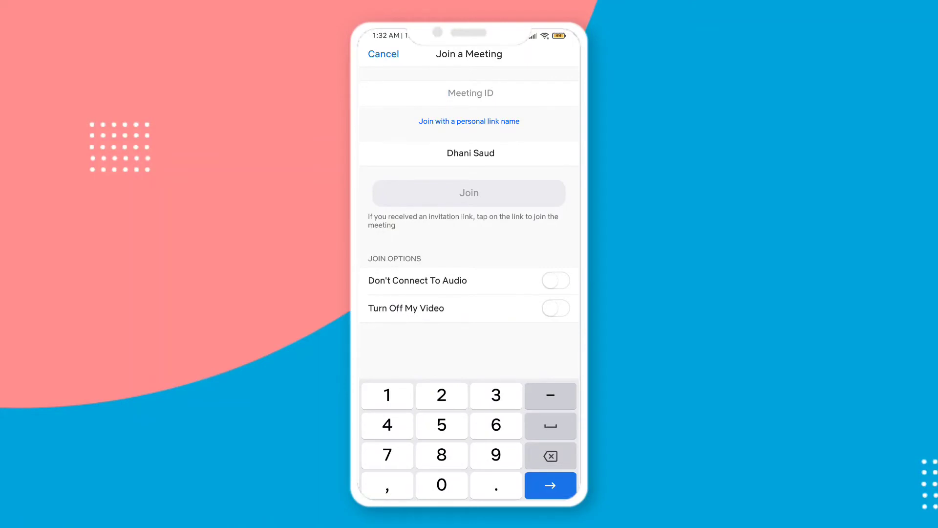
left_click(384, 53)
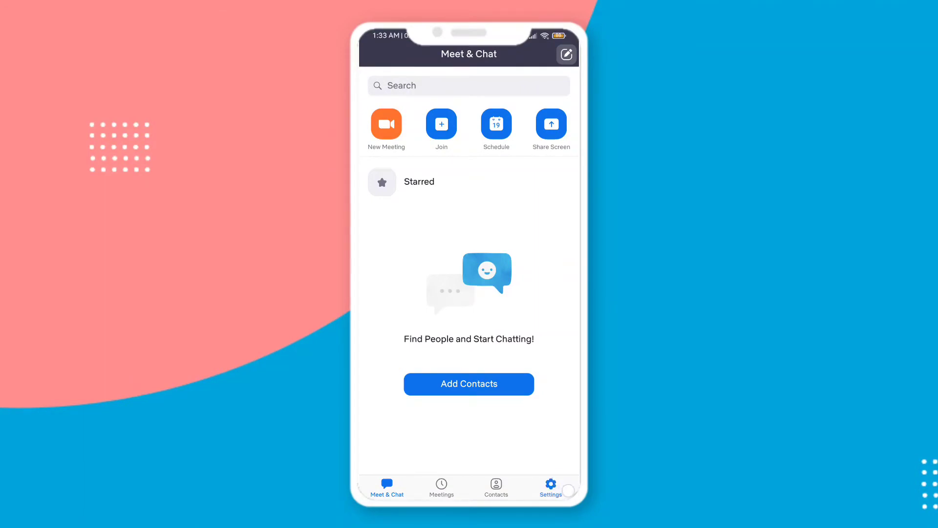
Go to Settings and reach the My Profile details page
left_click(551, 487)
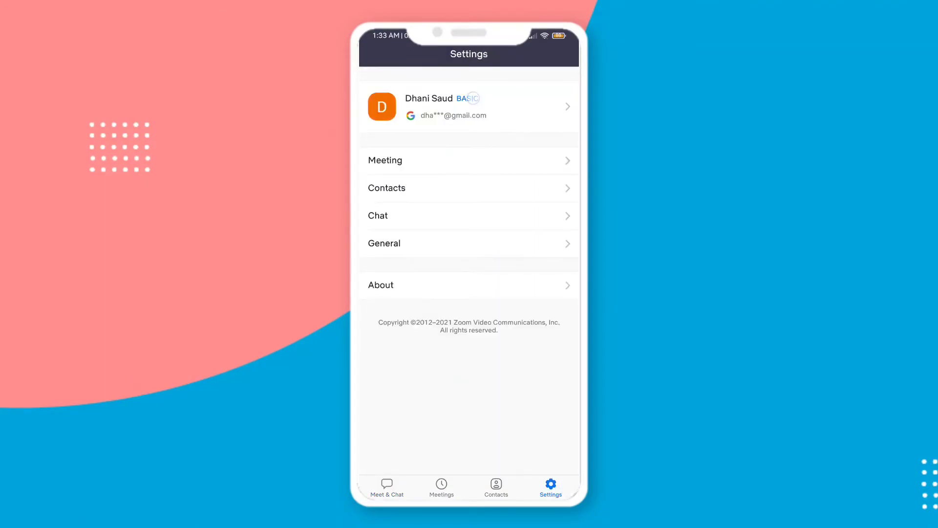
left_click(469, 106)
left_click(371, 54)
left_click(532, 110)
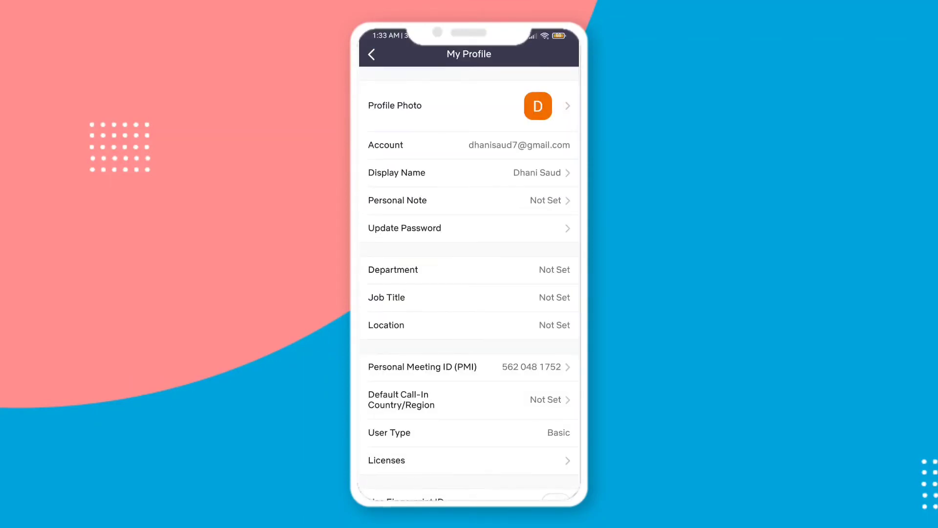
Bring up the Change Profile Photo options and choose to pick an existing photo
left_click(548, 106)
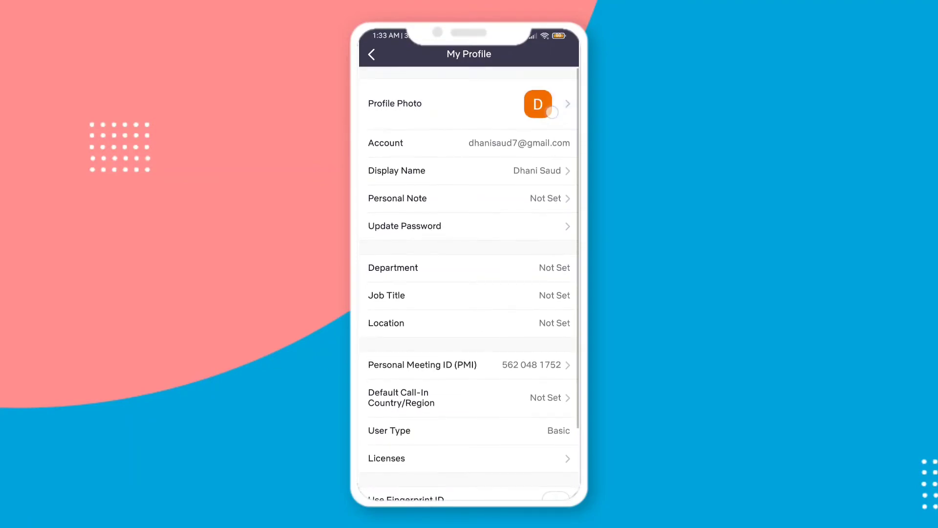
left_click(470, 106)
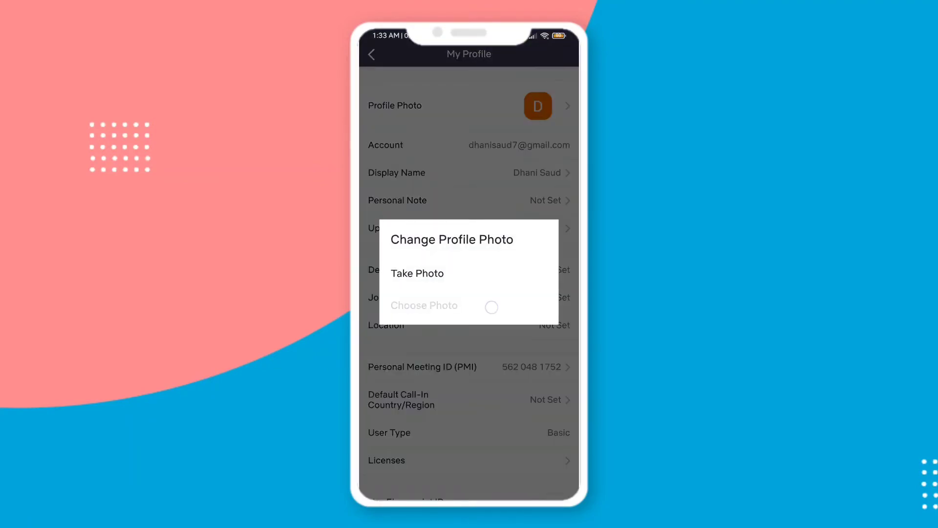
left_click(491, 307)
left_click(469, 294)
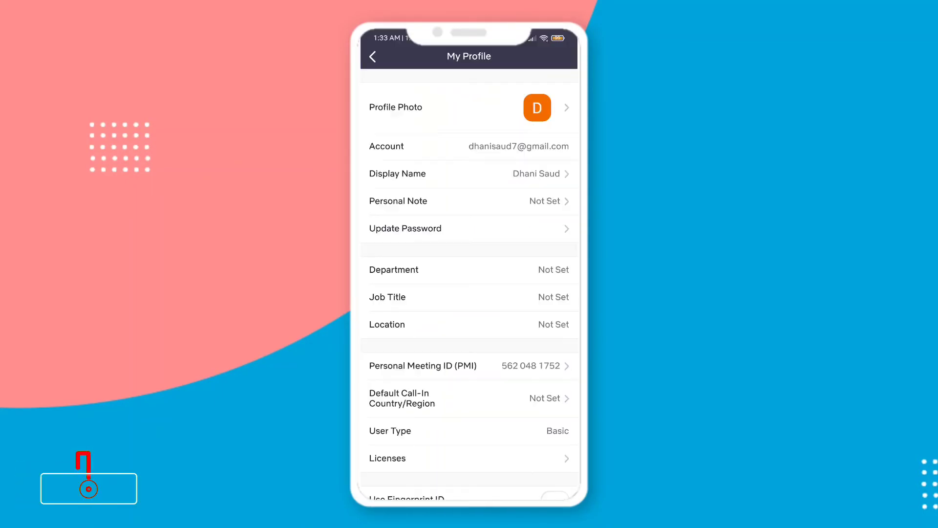
left_click(469, 107)
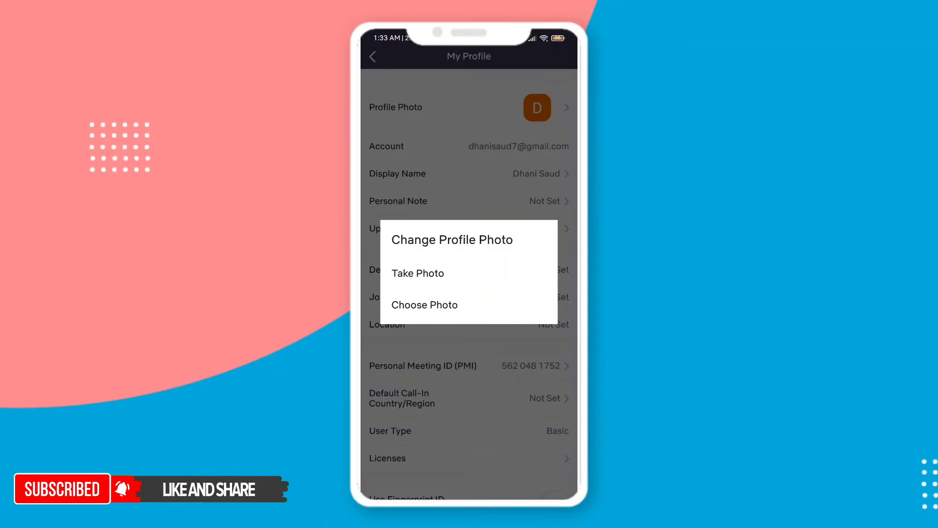
Browse from the file picker into the Gallery's Pictures_83 album
left_click(496, 307)
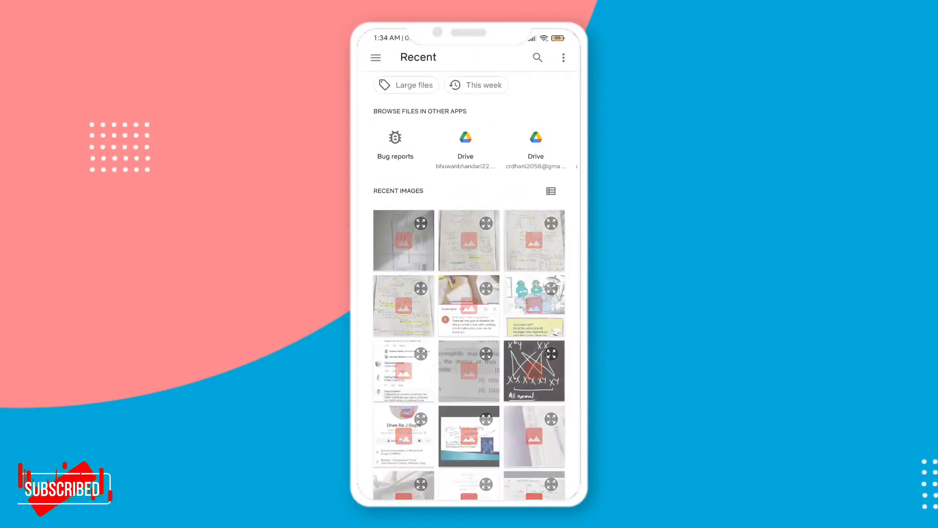
left_click(375, 58)
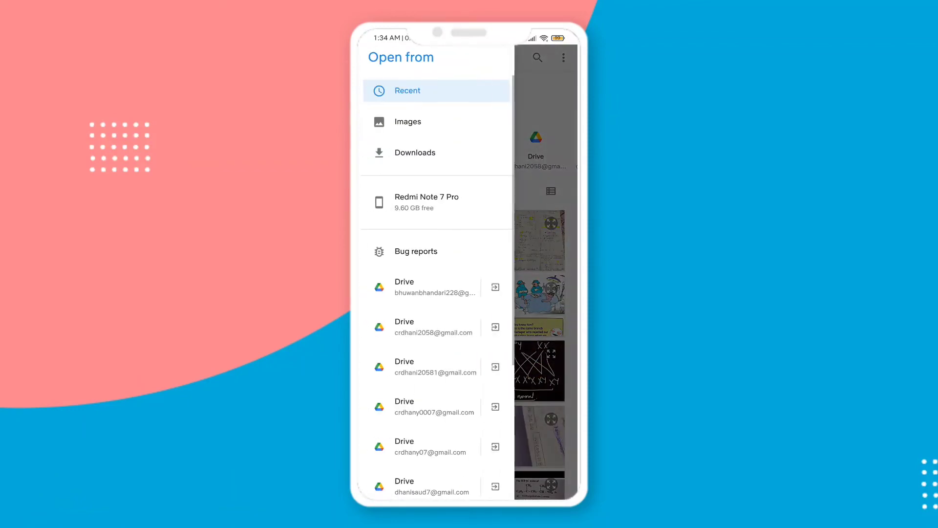
left_click_drag(411, 341, 411, 110)
left_click(470, 415)
left_click(445, 119)
left_click_drag(522, 329, 522, 272)
left_click_drag(526, 469, 525, 378)
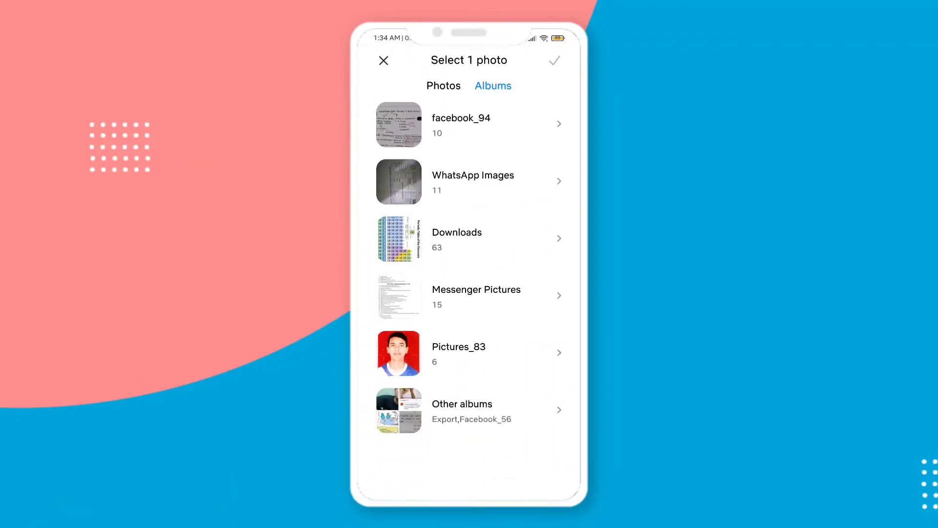
left_click(470, 410)
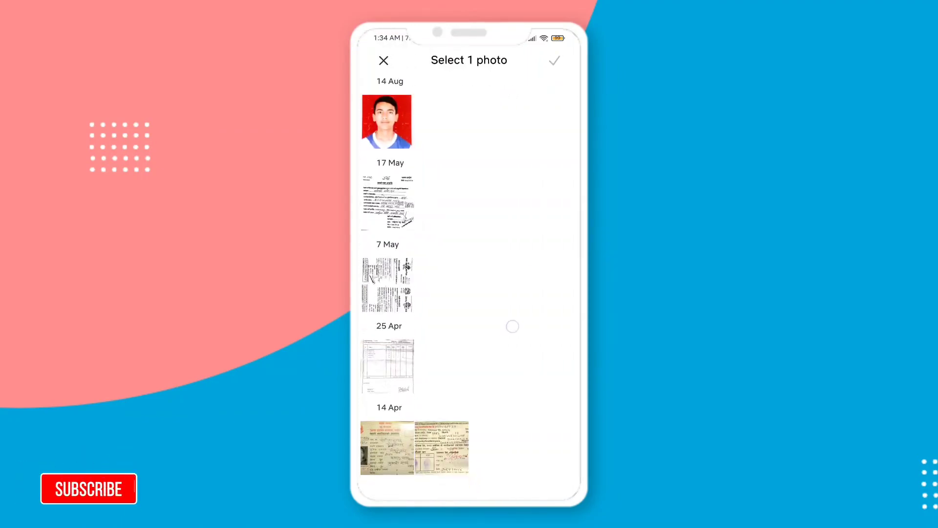
Select the red-background portrait, crop it in Gallery and save it as the profile photo
left_click(387, 164)
left_click(469, 107)
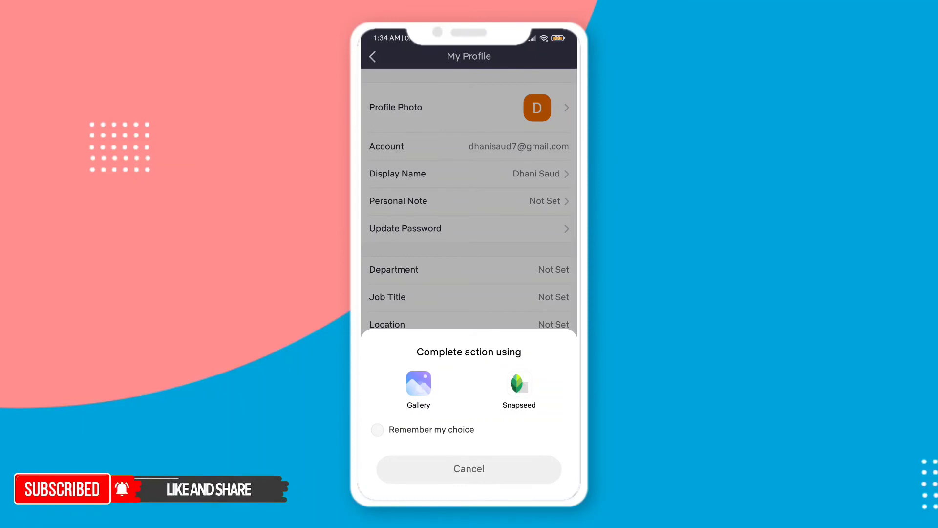
left_click(419, 388)
left_click(517, 475)
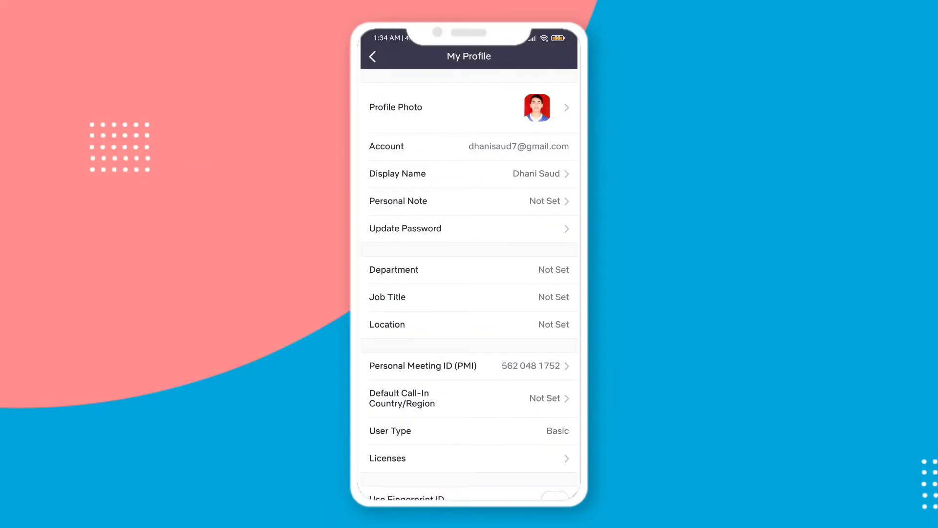
left_click_drag(512, 309, 497, 155)
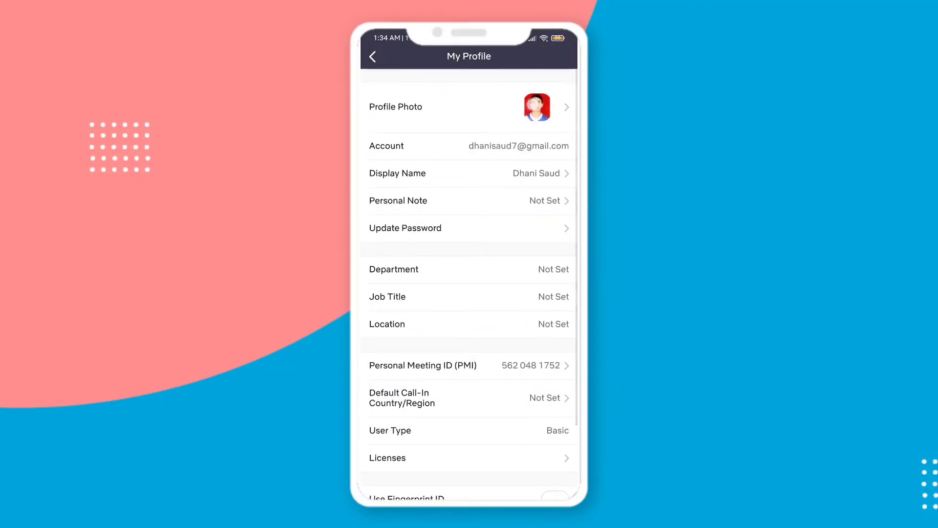
left_click_drag(538, 108, 537, 74)
left_click_drag(503, 176, 504, 199)
left_click(539, 176)
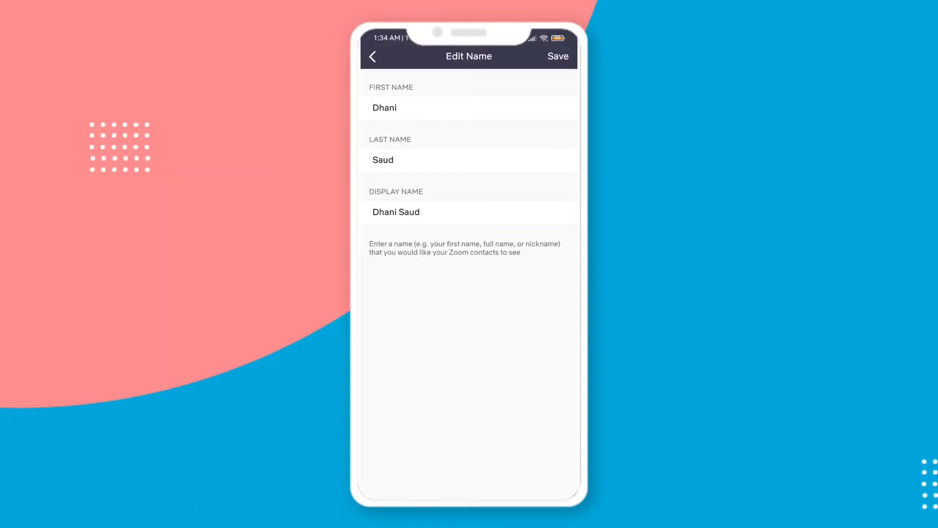
left_click(397, 107)
left_click(561, 453)
left_click(561, 453)
type("Students")
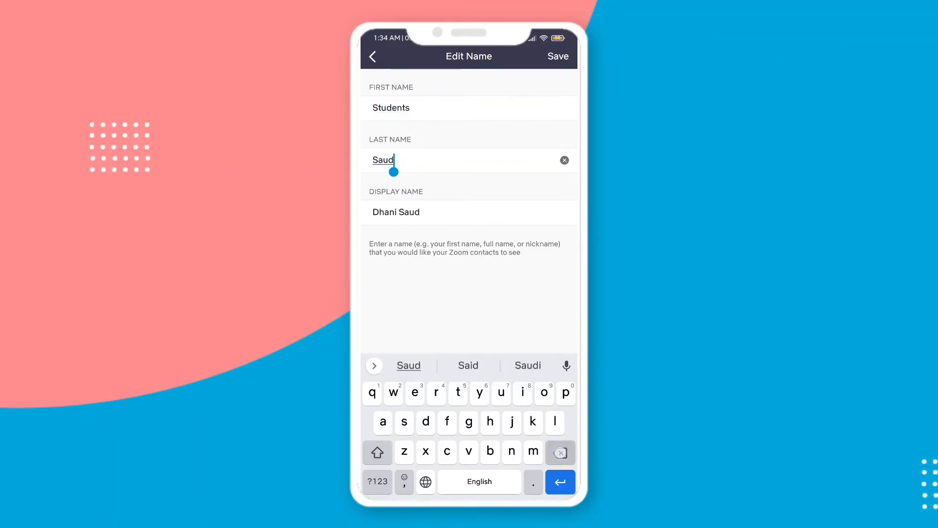
key("BackSpace")
type("Name")
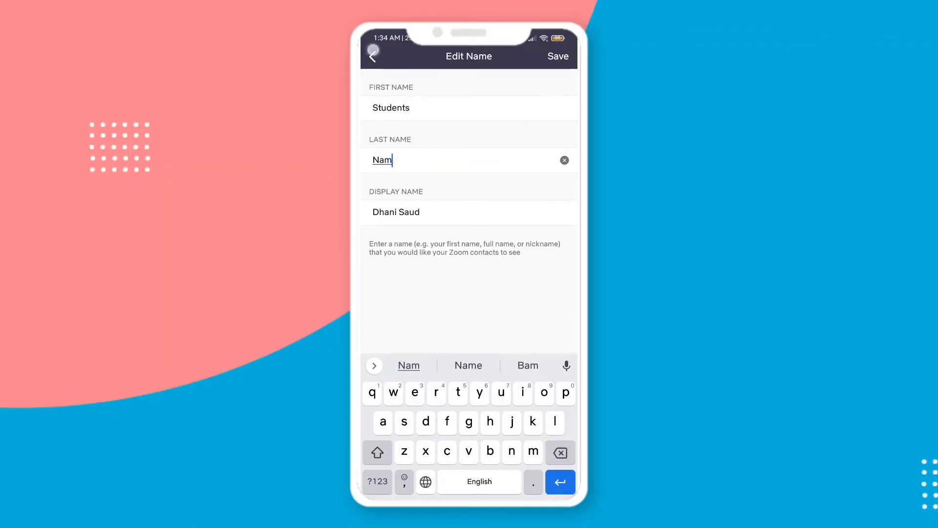
left_click(372, 56)
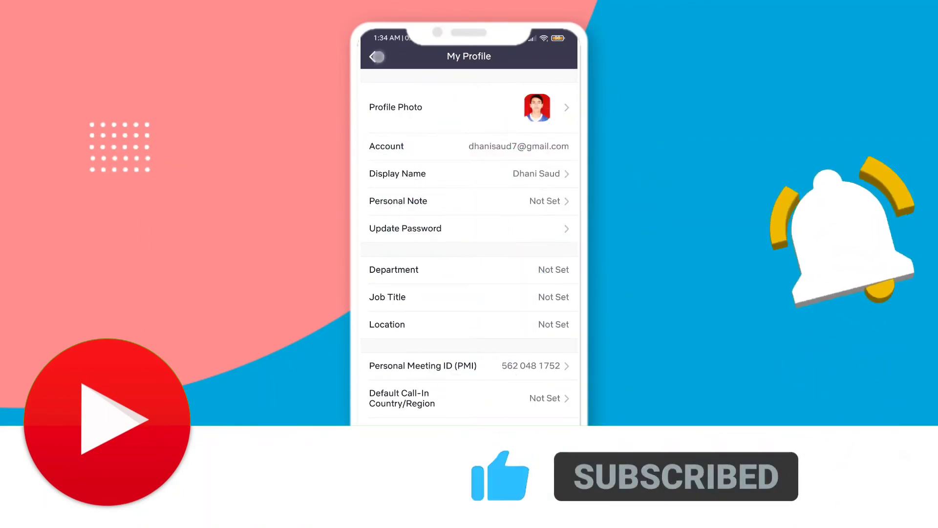
Return to the Settings overview showing the new profile photo, visiting Meet & Chat in between
left_click(373, 56)
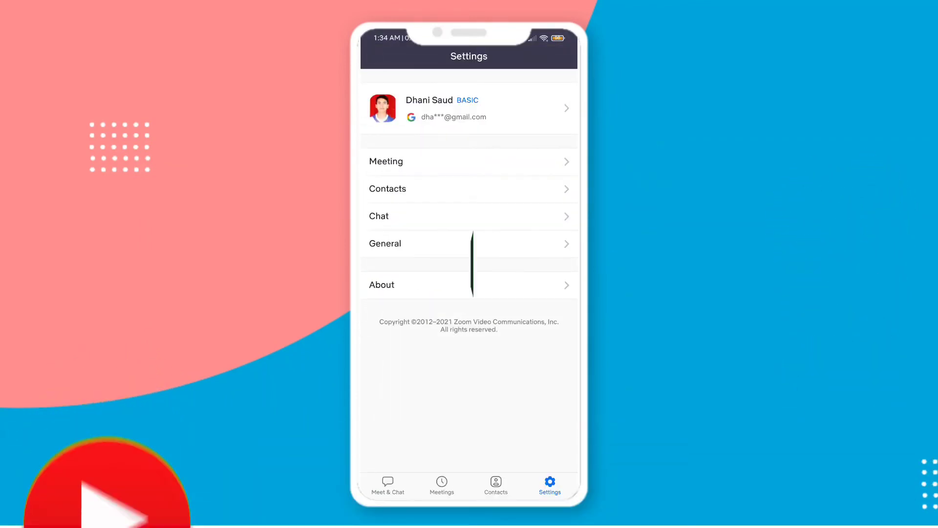
left_click(388, 485)
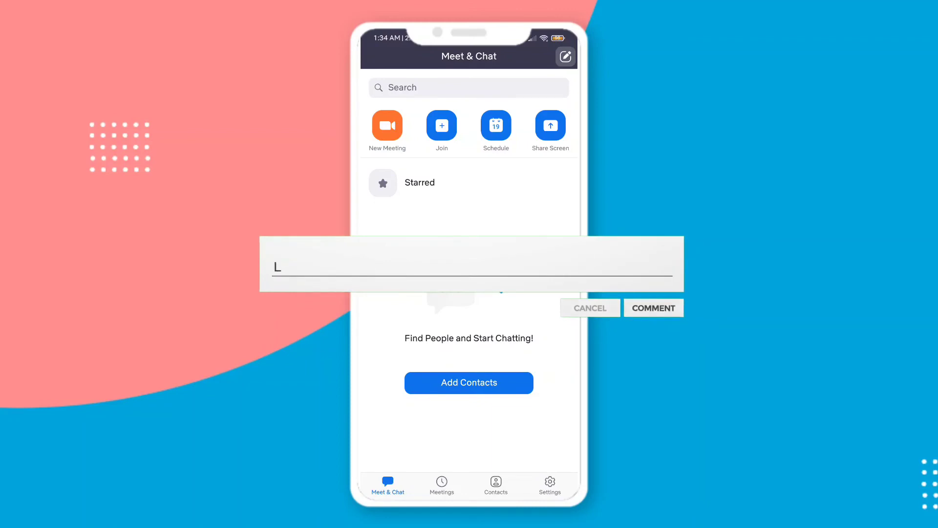
left_click(550, 485)
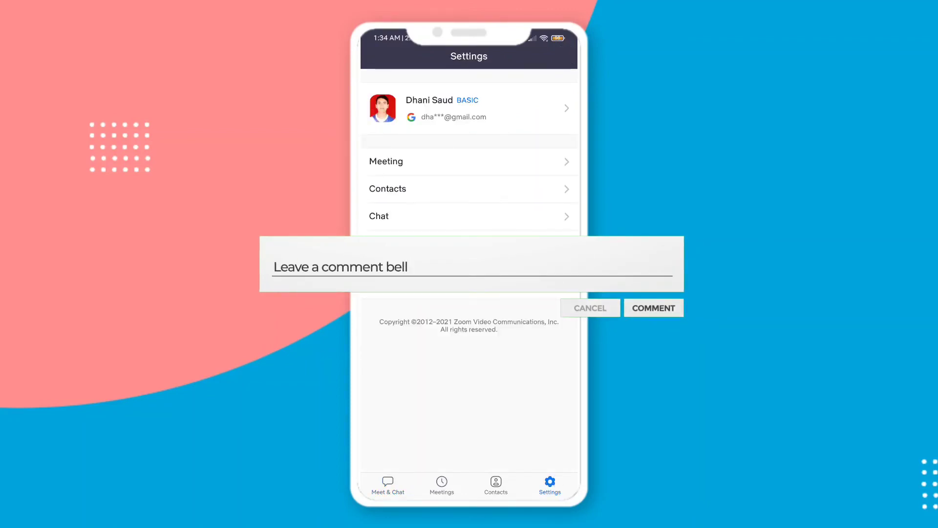